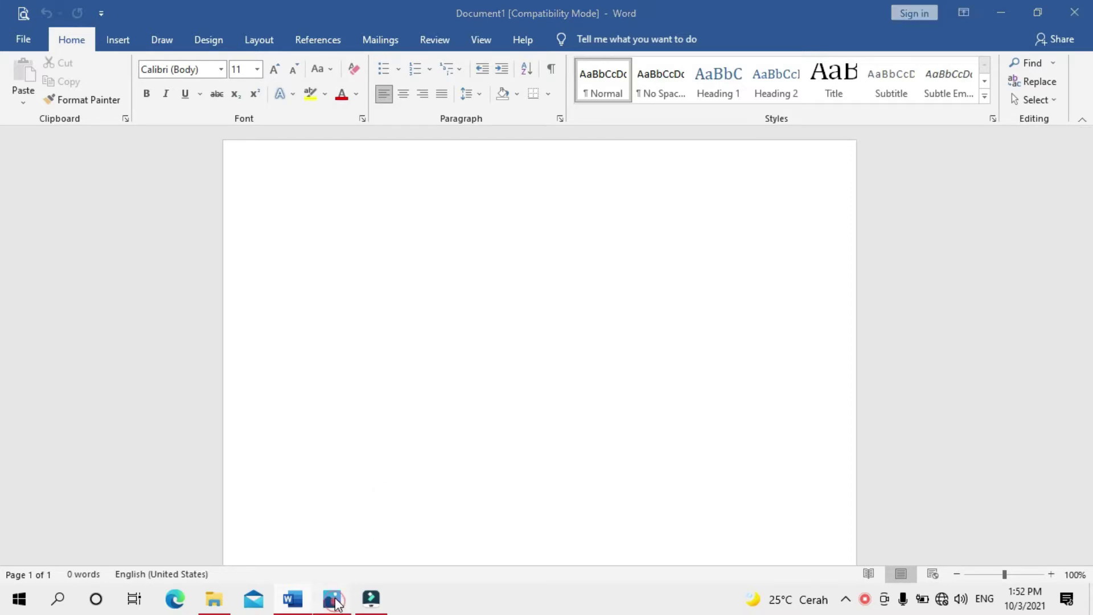
Step: Bring the cyan-background portrait photo in Photos to the front
{"action": "left_click", "coordinate": [332, 598]}
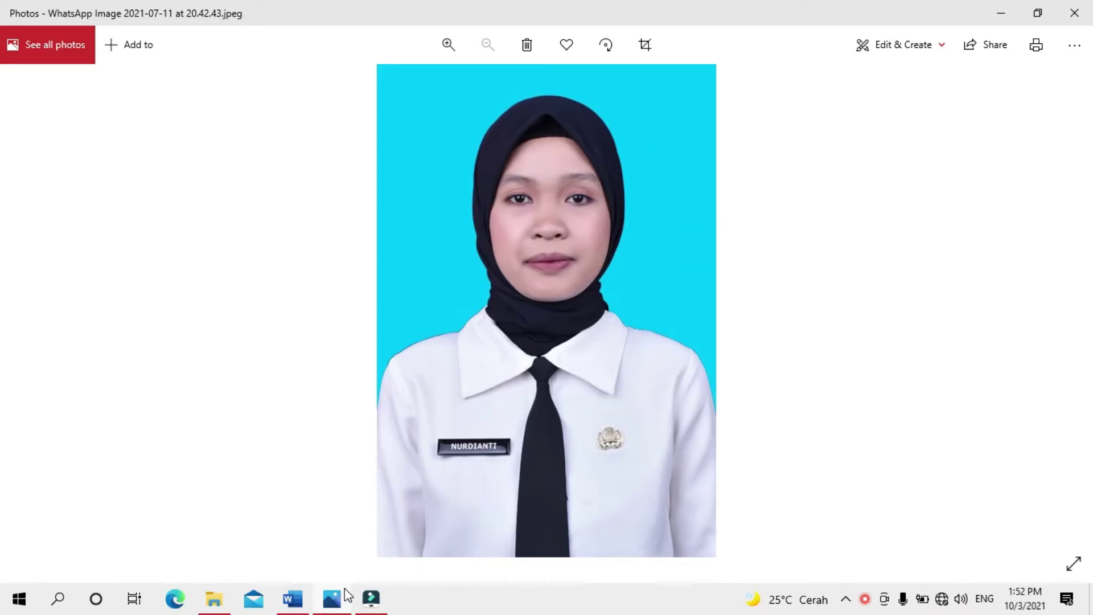
Step: Switch back to the blank Word document, Document1
{"action": "left_click", "coordinate": [304, 602]}
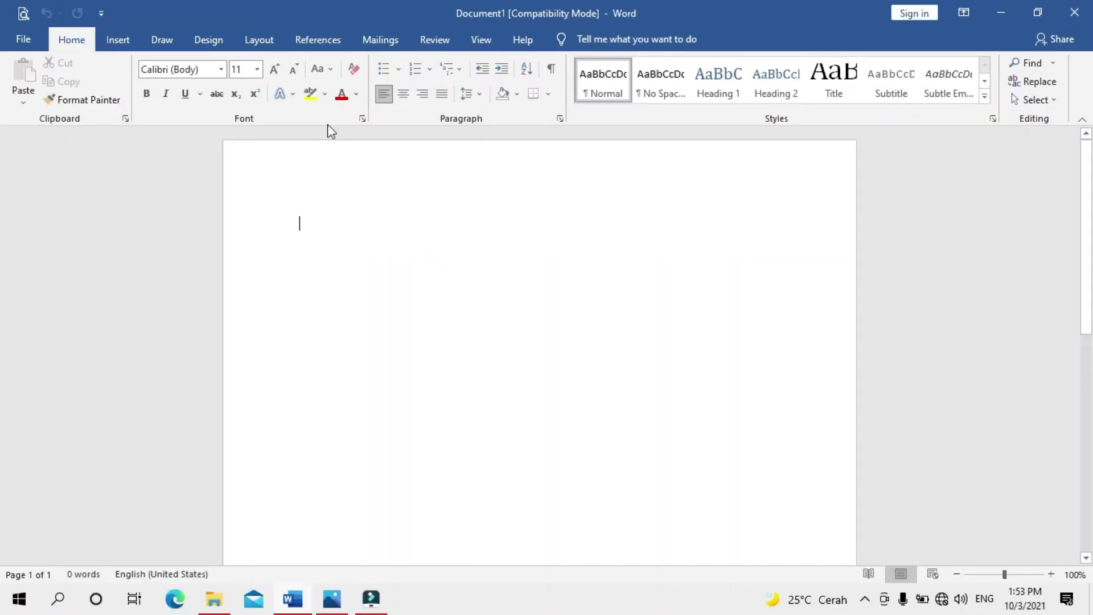
Step: Insert the picture 'WhatsApp Image 2021-07-11 at 20.42.43' from this device into Document1
{"action": "left_click", "coordinate": [118, 41]}
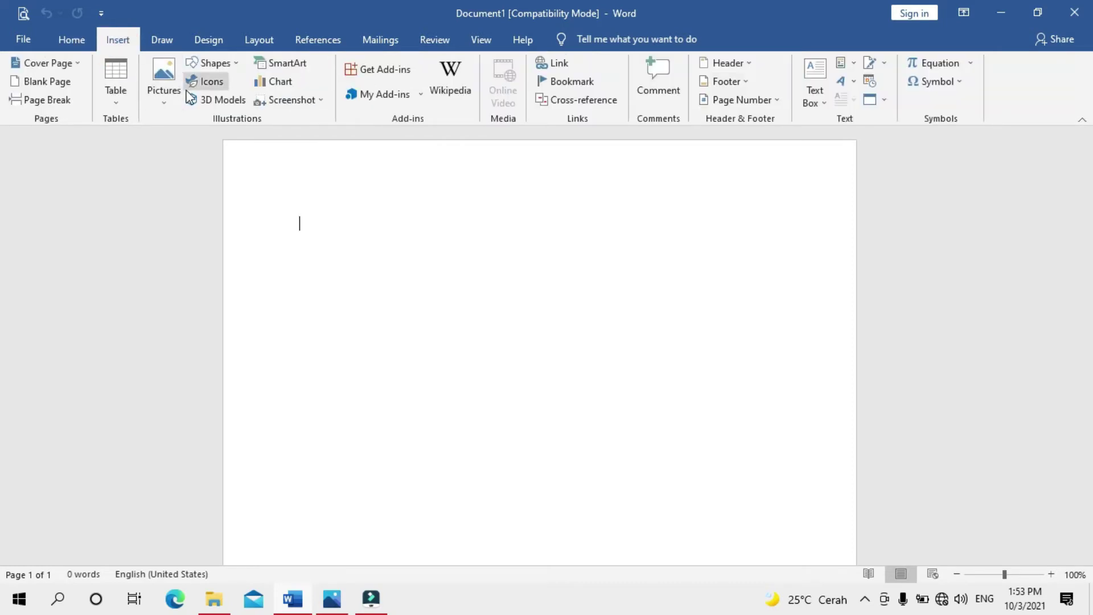
{"action": "left_click", "coordinate": [162, 74]}
{"action": "left_click", "coordinate": [200, 146]}
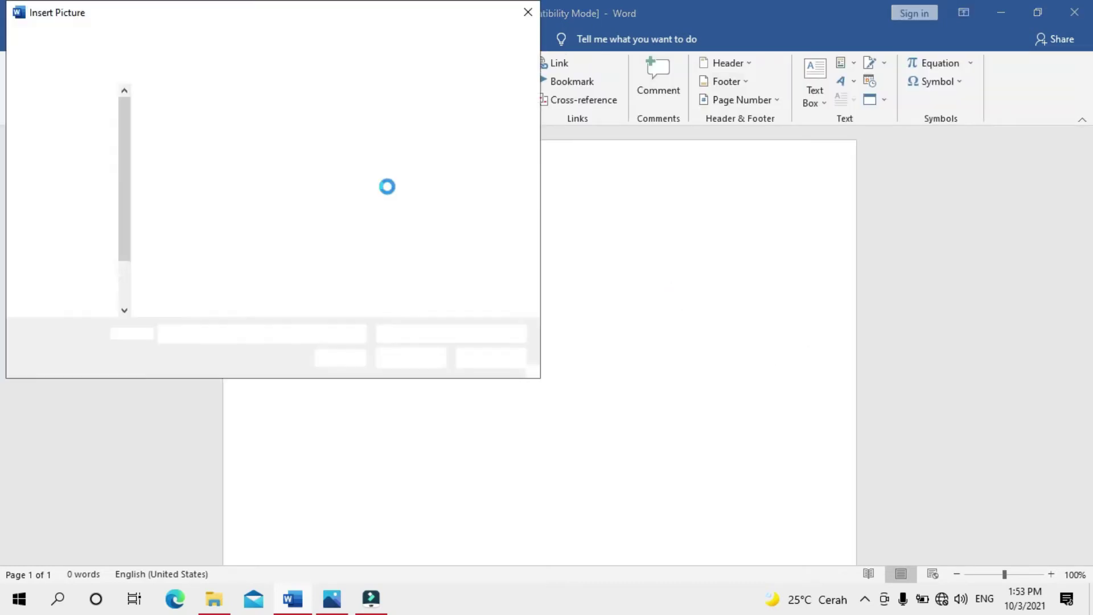
{"action": "scroll", "coordinate": [404, 165], "scroll_direction": "up", "scroll_amount": 3}
{"action": "scroll", "coordinate": [404, 165], "scroll_direction": "down", "scroll_amount": 3}
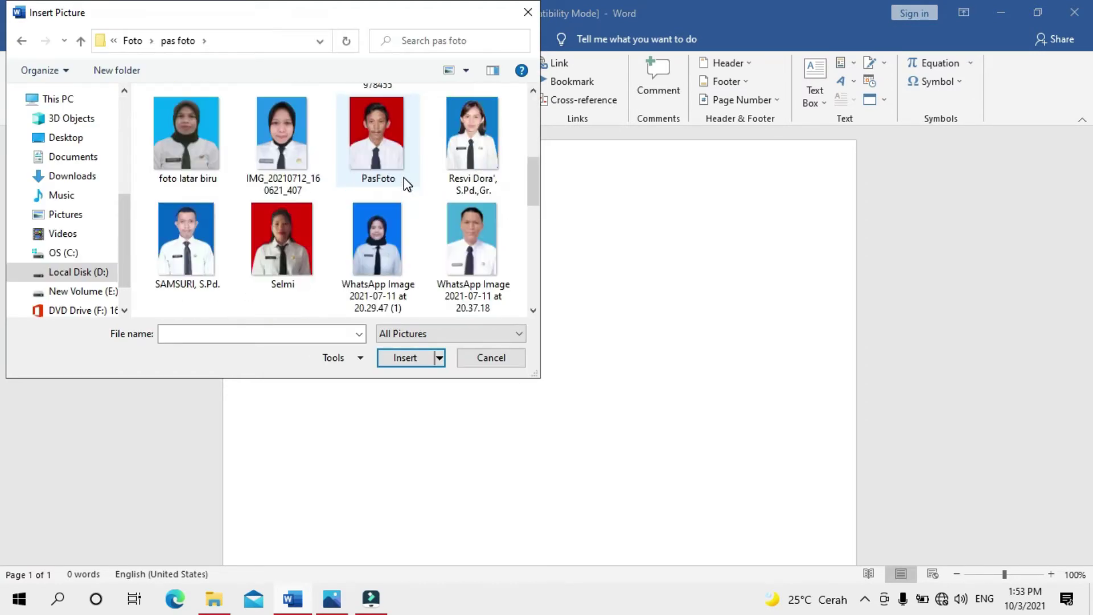
{"action": "scroll", "coordinate": [405, 183], "scroll_direction": "down", "scroll_amount": 2}
{"action": "left_click", "coordinate": [287, 239]}
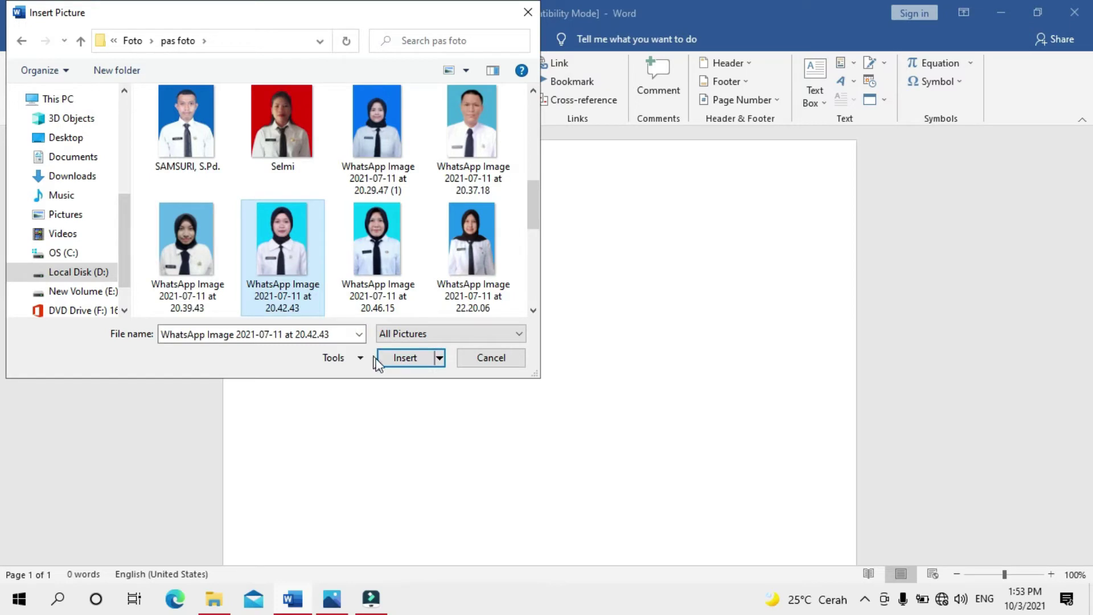
{"action": "left_click", "coordinate": [393, 359]}
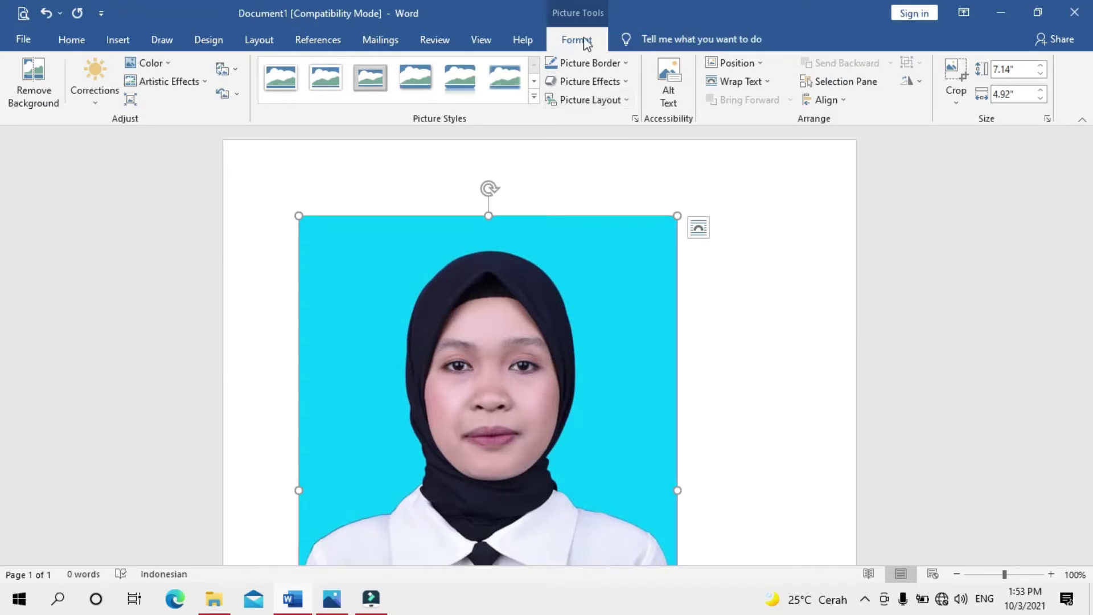
Step: Start Remove Background on the photo and switch to Mark Areas to Keep
{"action": "left_click", "coordinate": [38, 105]}
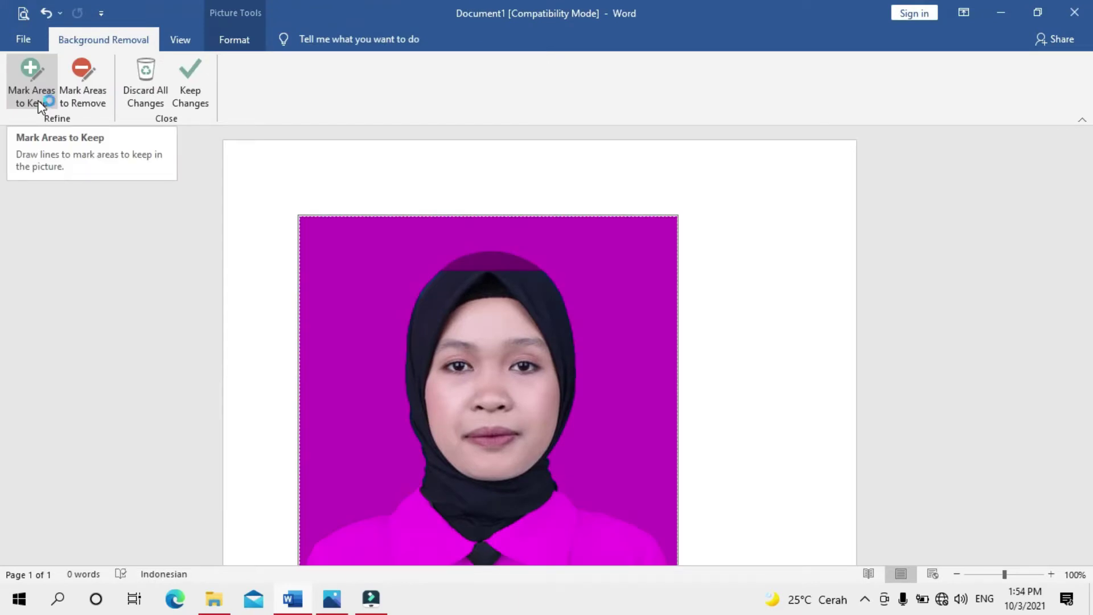
{"action": "scroll", "coordinate": [495, 216], "scroll_direction": "down", "scroll_amount": 3}
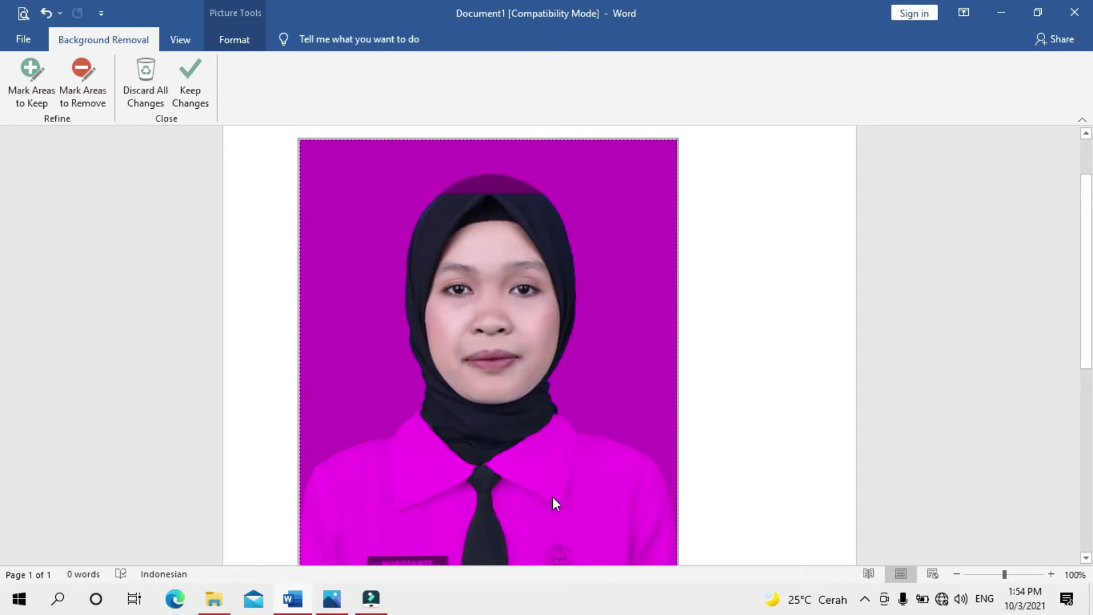
{"action": "left_click", "coordinate": [30, 82]}
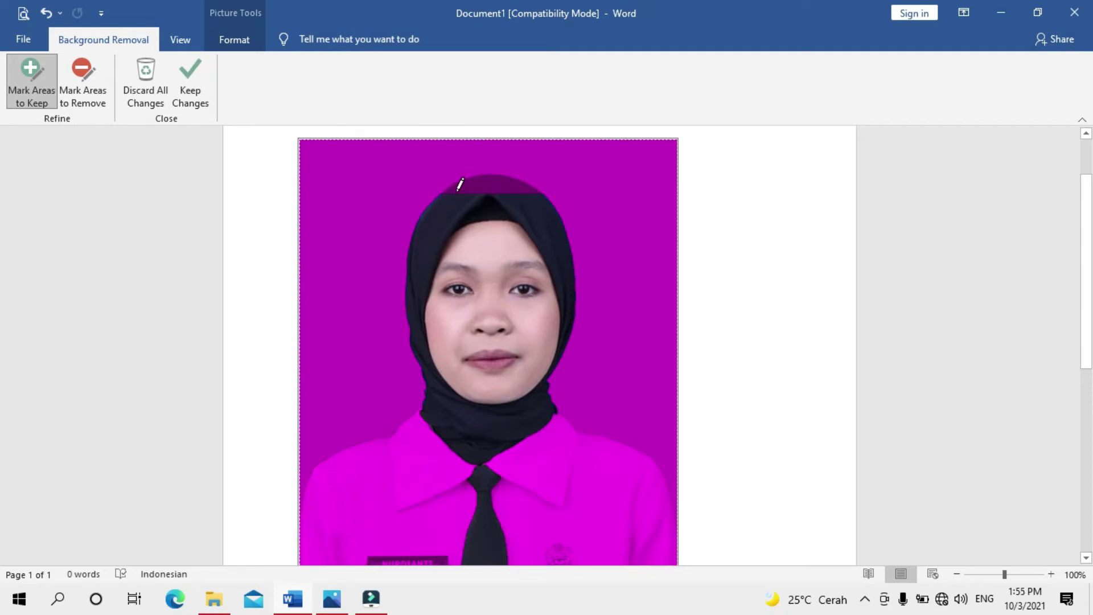
Step: Mark the hijab top, both shoulders with collar, and the shirt bottom to keep
{"action": "mouse_move", "coordinate": [457, 190]}
{"action": "left_mouse_down"}
{"action": "mouse_move", "coordinate": [494, 179]}
{"action": "mouse_move", "coordinate": [520, 203]}
{"action": "left_mouse_up"}
{"action": "scroll", "coordinate": [485, 201], "scroll_direction": "down", "scroll_amount": 2}
{"action": "scroll", "coordinate": [484, 200], "scroll_direction": "down", "scroll_amount": 2}
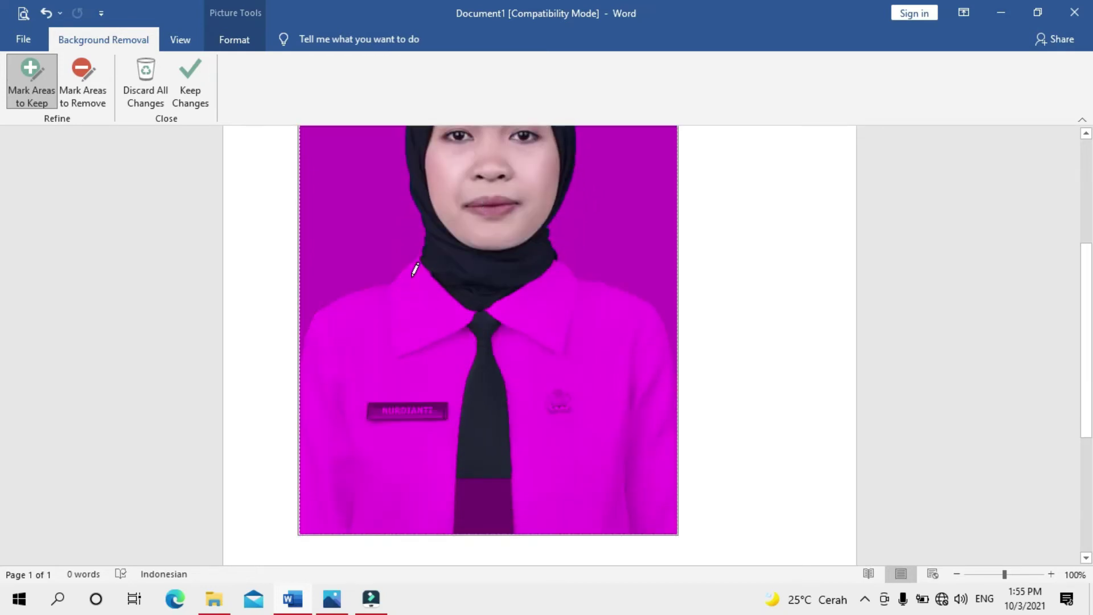
{"action": "mouse_move", "coordinate": [417, 268]}
{"action": "left_mouse_down"}
{"action": "mouse_move", "coordinate": [319, 327]}
{"action": "mouse_move", "coordinate": [297, 457]}
{"action": "left_mouse_up"}
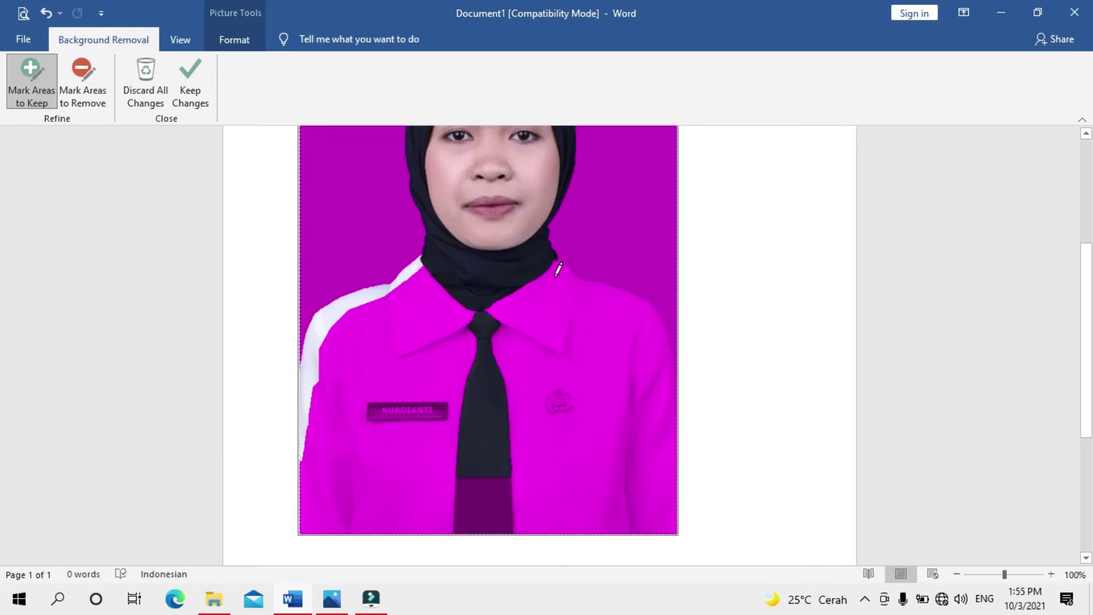
{"action": "mouse_move", "coordinate": [556, 274]}
{"action": "left_mouse_down"}
{"action": "mouse_move", "coordinate": [567, 293]}
{"action": "mouse_move", "coordinate": [629, 314]}
{"action": "mouse_move", "coordinate": [653, 339]}
{"action": "mouse_move", "coordinate": [672, 498]}
{"action": "left_mouse_up"}
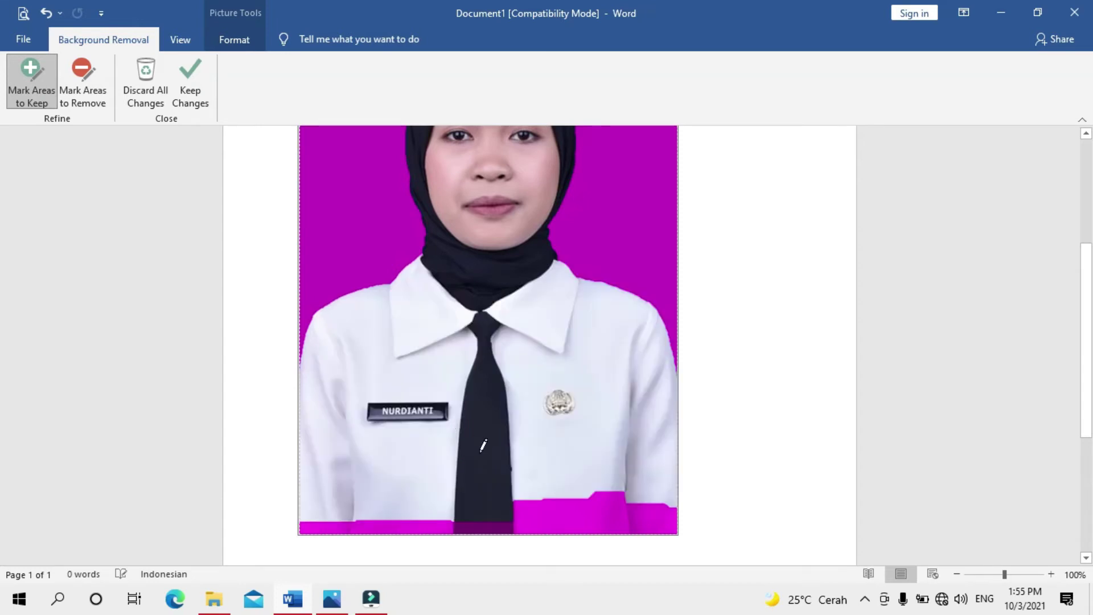
{"action": "scroll", "coordinate": [496, 445], "scroll_direction": "down", "scroll_amount": 2}
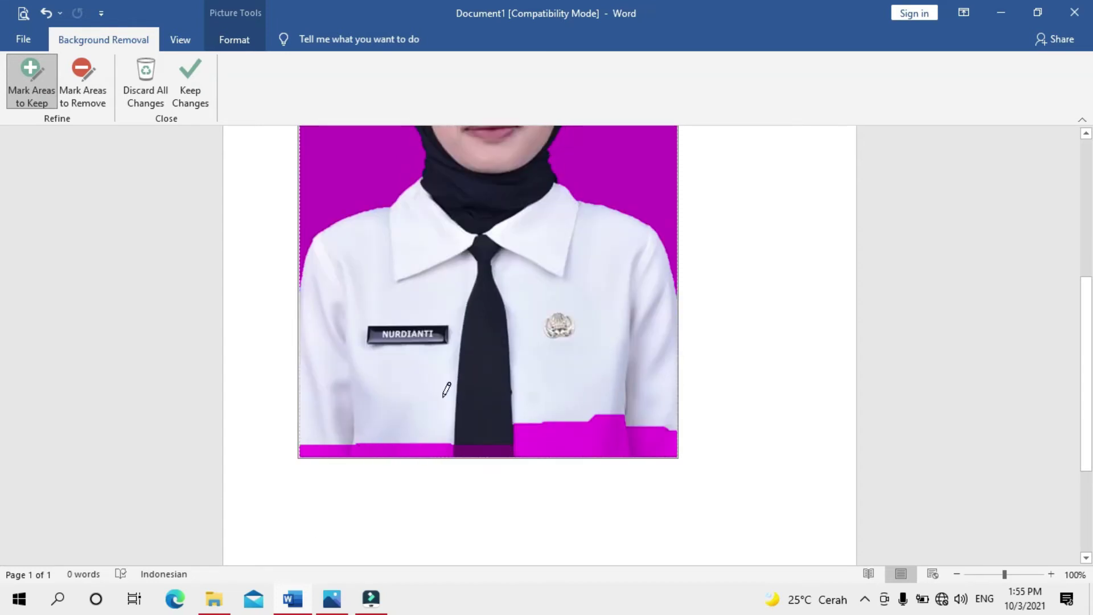
{"action": "left_click_drag", "start_coordinate": [377, 454], "coordinate": [535, 454]}
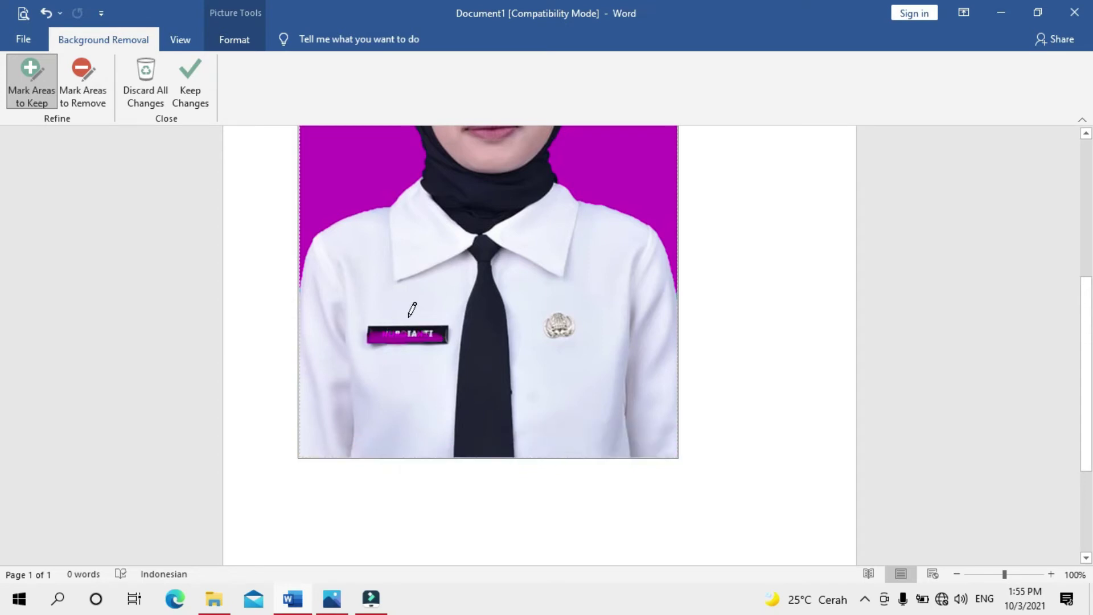
Step: Mark the nametag and the top of the hijab as kept areas
{"action": "left_click", "coordinate": [386, 334]}
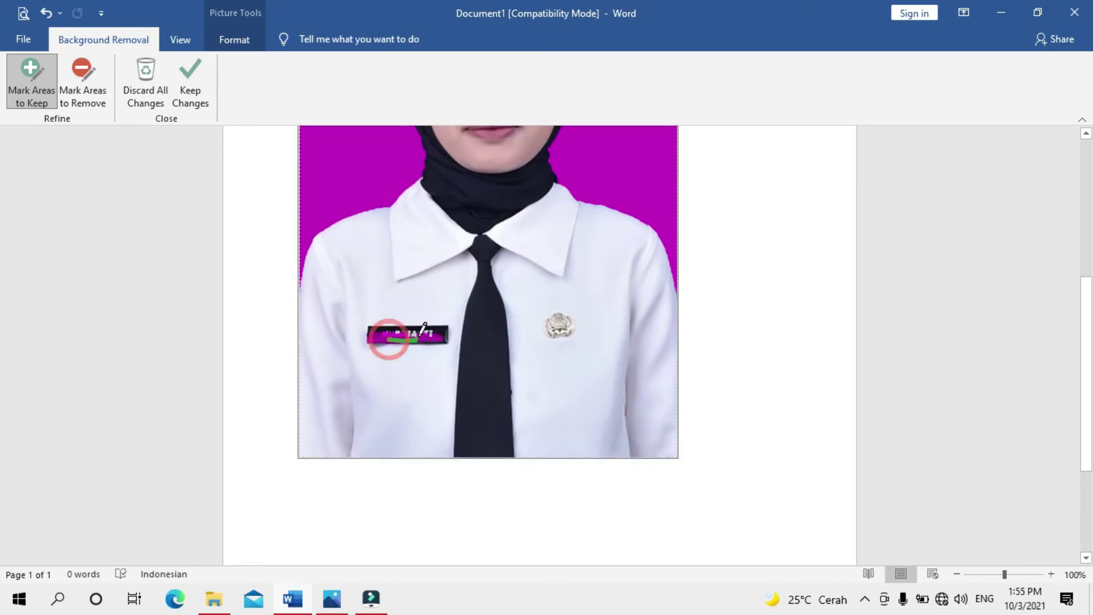
{"action": "scroll", "coordinate": [438, 401], "scroll_direction": "up", "scroll_amount": 3}
{"action": "scroll", "coordinate": [441, 398], "scroll_direction": "up", "scroll_amount": 1}
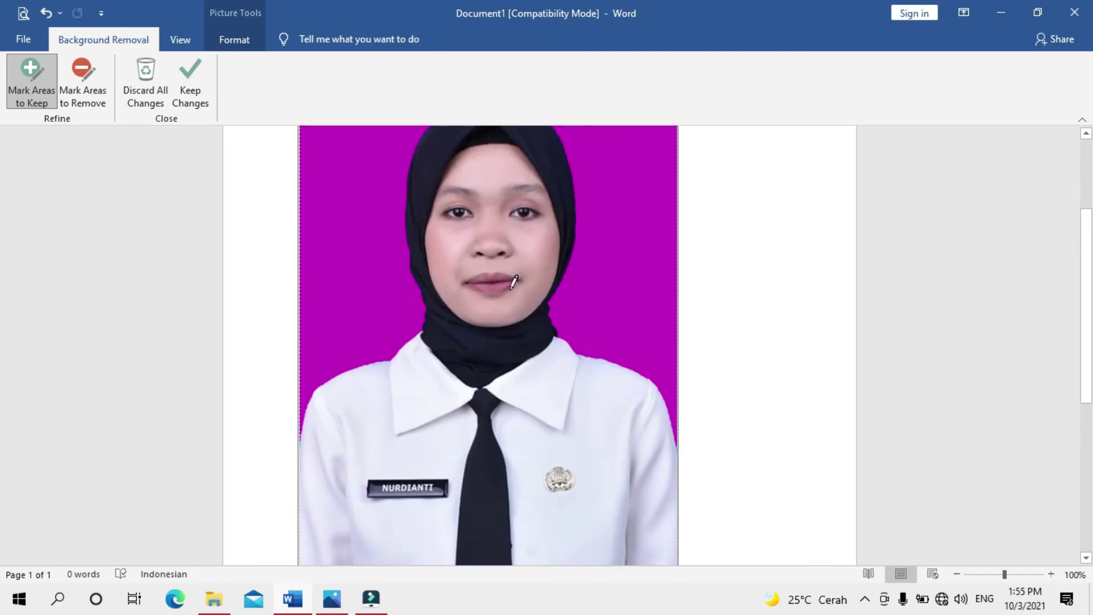
{"action": "scroll", "coordinate": [514, 282], "scroll_direction": "up", "scroll_amount": 2}
{"action": "scroll", "coordinate": [501, 319], "scroll_direction": "down", "scroll_amount": 3}
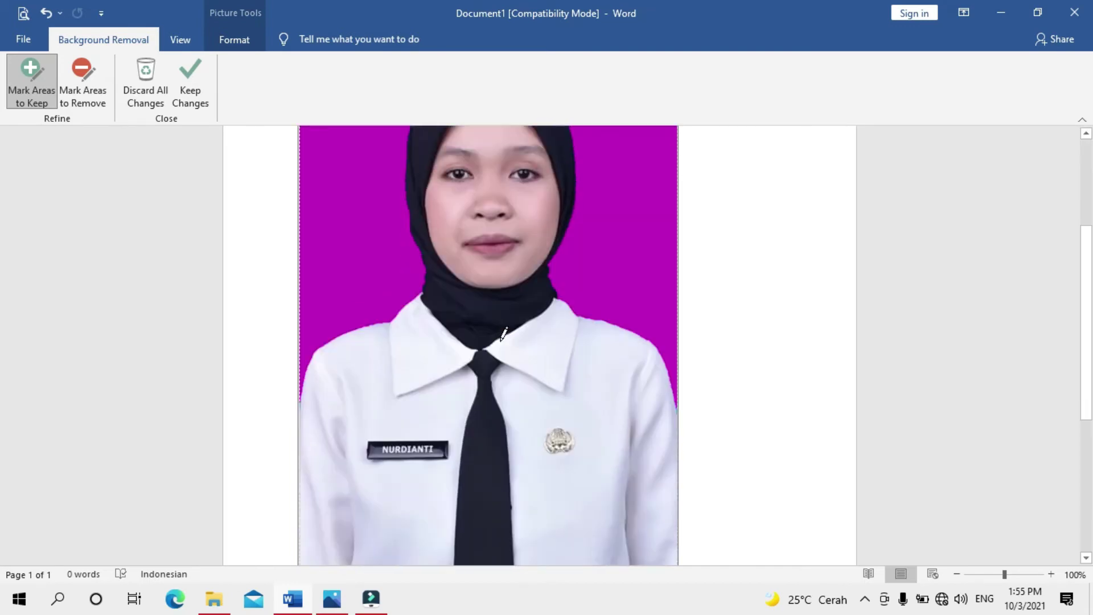
{"action": "scroll", "coordinate": [505, 378], "scroll_direction": "down", "scroll_amount": 3}
{"action": "scroll", "coordinate": [505, 375], "scroll_direction": "up", "scroll_amount": 5}
{"action": "scroll", "coordinate": [504, 359], "scroll_direction": "up", "scroll_amount": 3}
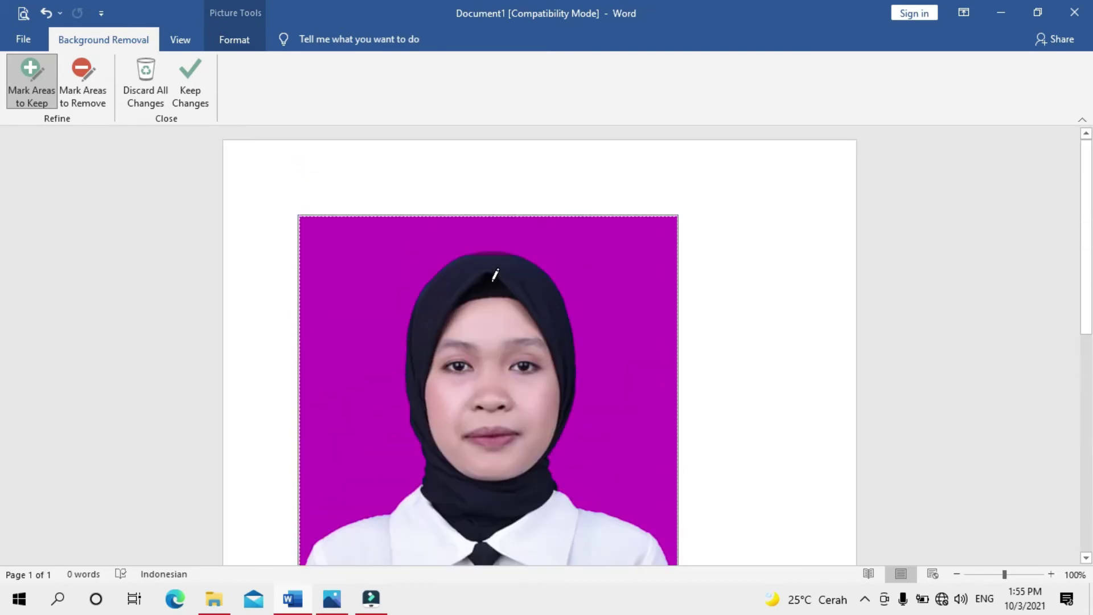
{"action": "left_click", "coordinate": [484, 251]}
{"action": "scroll", "coordinate": [504, 297], "scroll_direction": "down", "scroll_amount": 6}
{"action": "scroll", "coordinate": [503, 296], "scroll_direction": "down", "scroll_amount": 1}
{"action": "scroll", "coordinate": [507, 293], "scroll_direction": "up", "scroll_amount": 4}
{"action": "scroll", "coordinate": [535, 267], "scroll_direction": "up", "scroll_amount": 2}
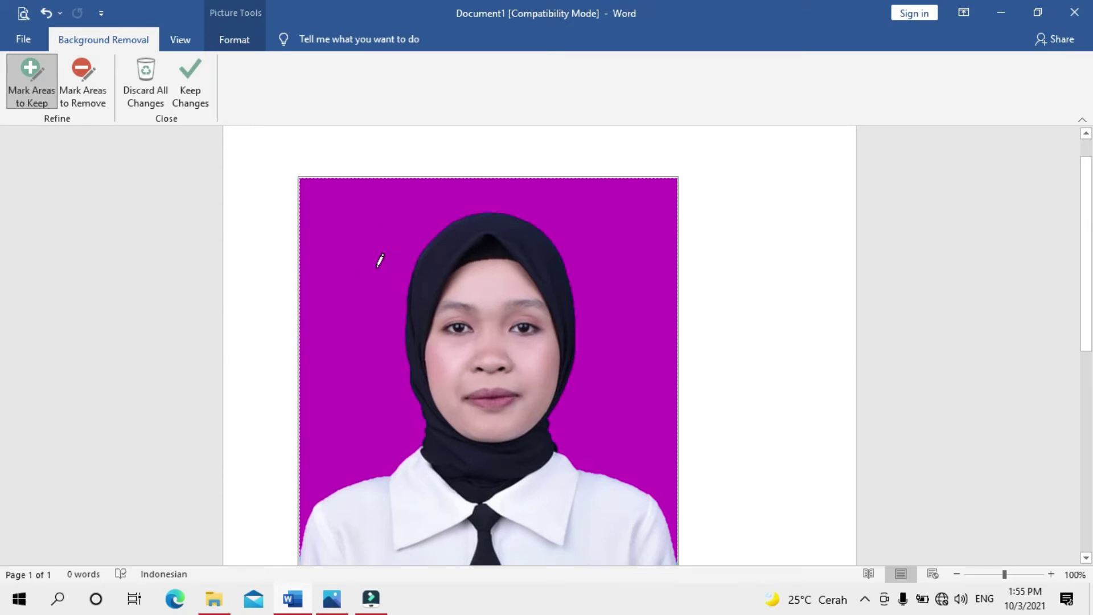
Step: Keep the background removal changes so the cyan backdrop is gone
{"action": "left_click", "coordinate": [202, 106]}
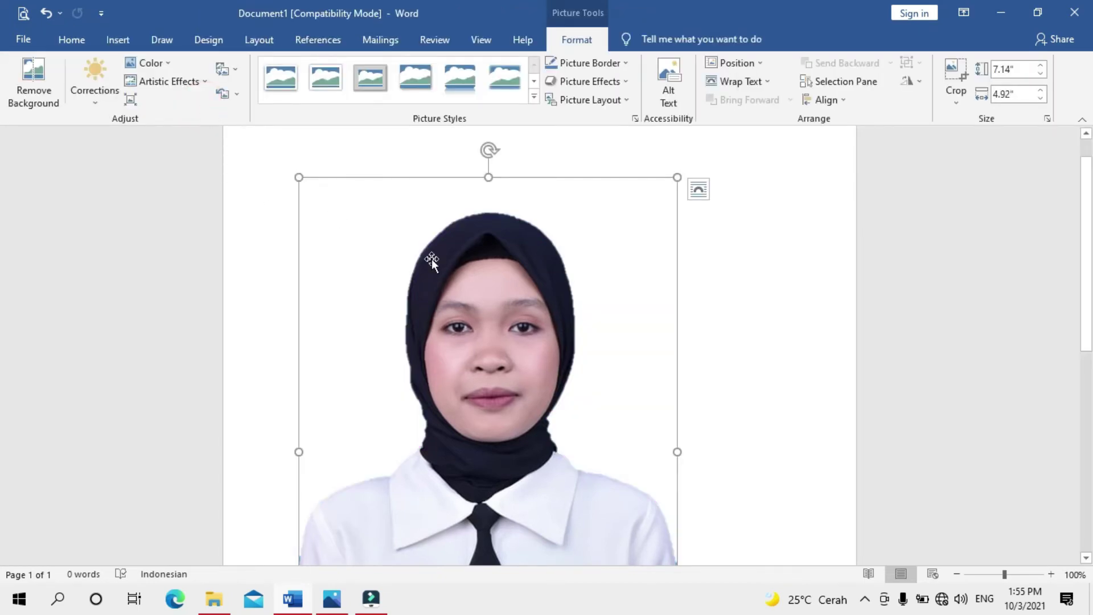
{"action": "scroll", "coordinate": [431, 258], "scroll_direction": "down", "scroll_amount": 3}
{"action": "scroll", "coordinate": [492, 276], "scroll_direction": "up", "scroll_amount": 3}
{"action": "scroll", "coordinate": [539, 330], "scroll_direction": "down", "scroll_amount": 3}
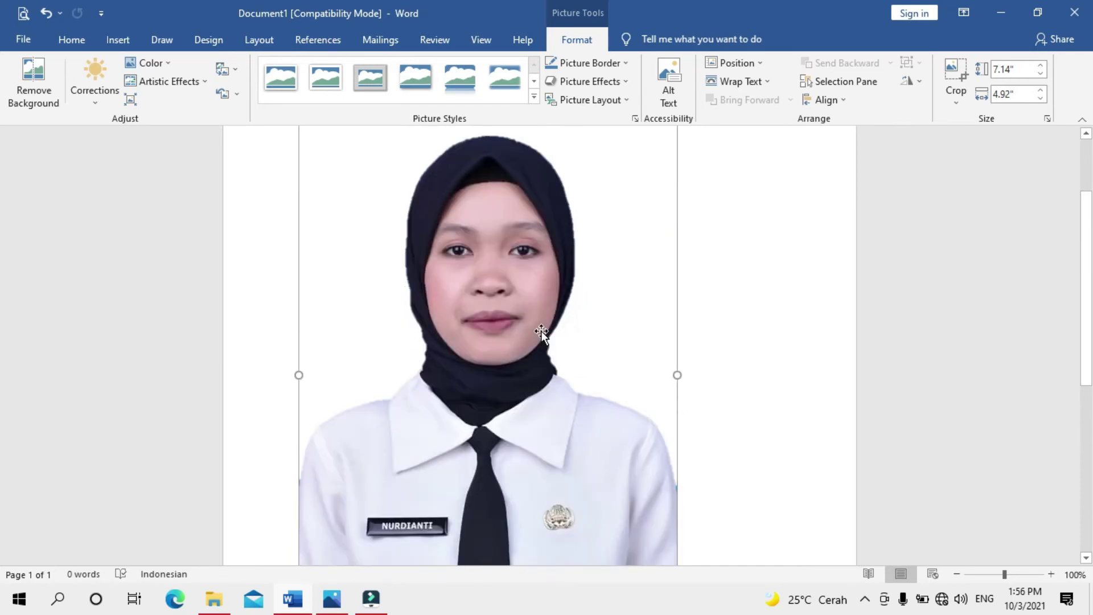
{"action": "right_click", "coordinate": [533, 271]}
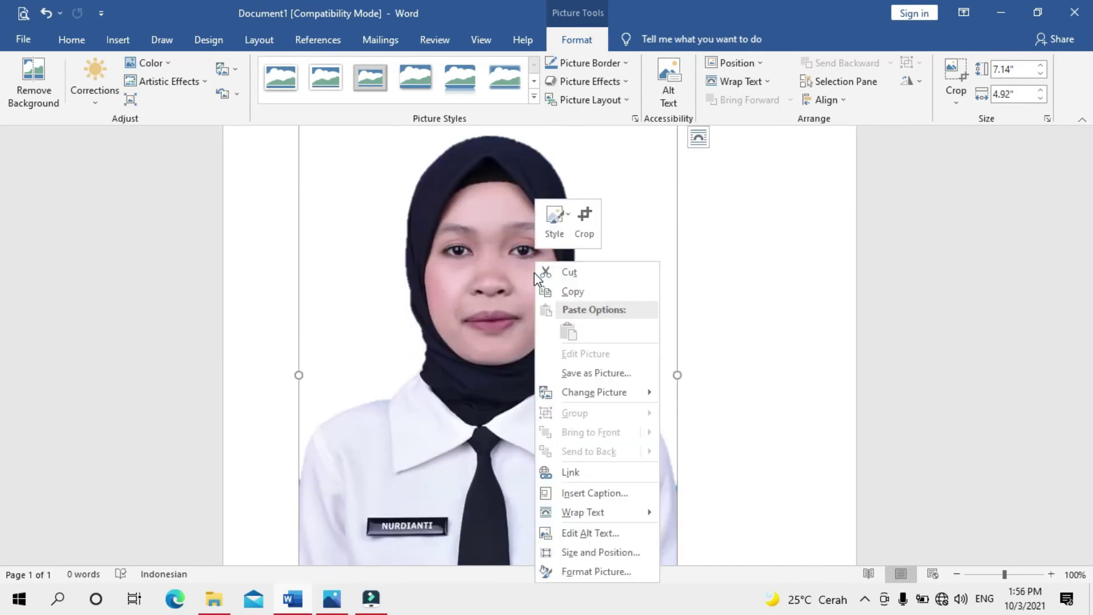
Step: Give the picture a solid yellow fill in Format Picture's Fill & Line settings
{"action": "left_click", "coordinate": [621, 572]}
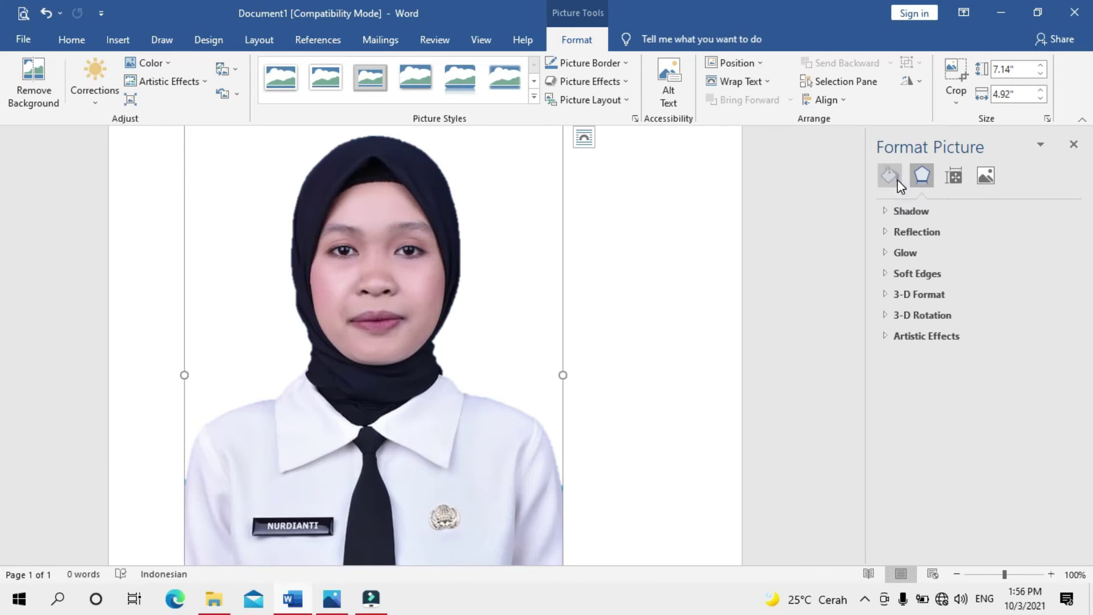
{"action": "left_click", "coordinate": [897, 179]}
{"action": "left_click", "coordinate": [899, 212]}
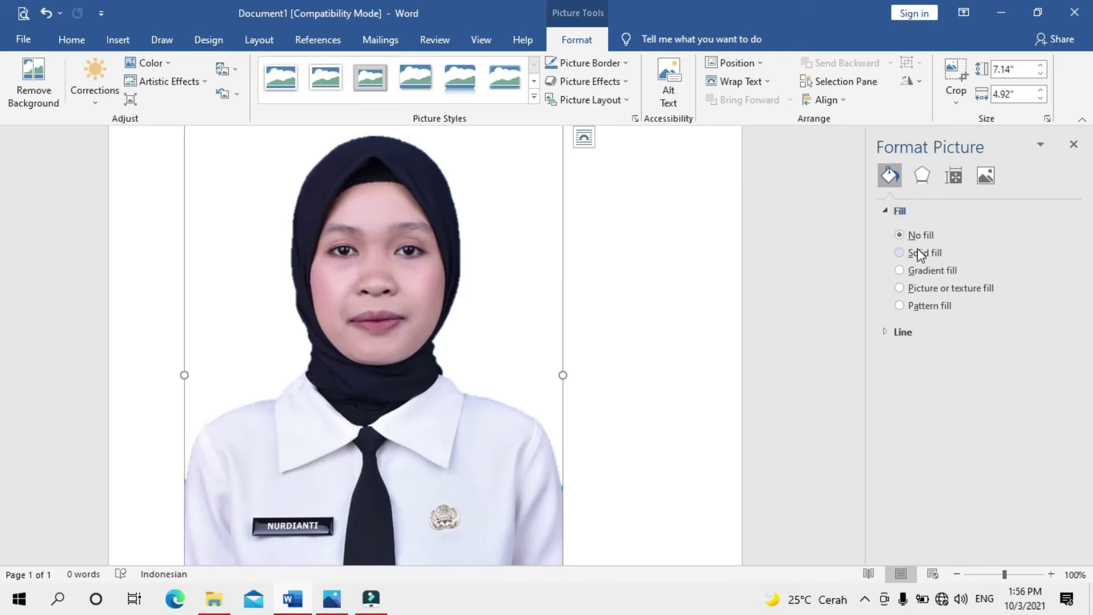
{"action": "left_click", "coordinate": [920, 254]}
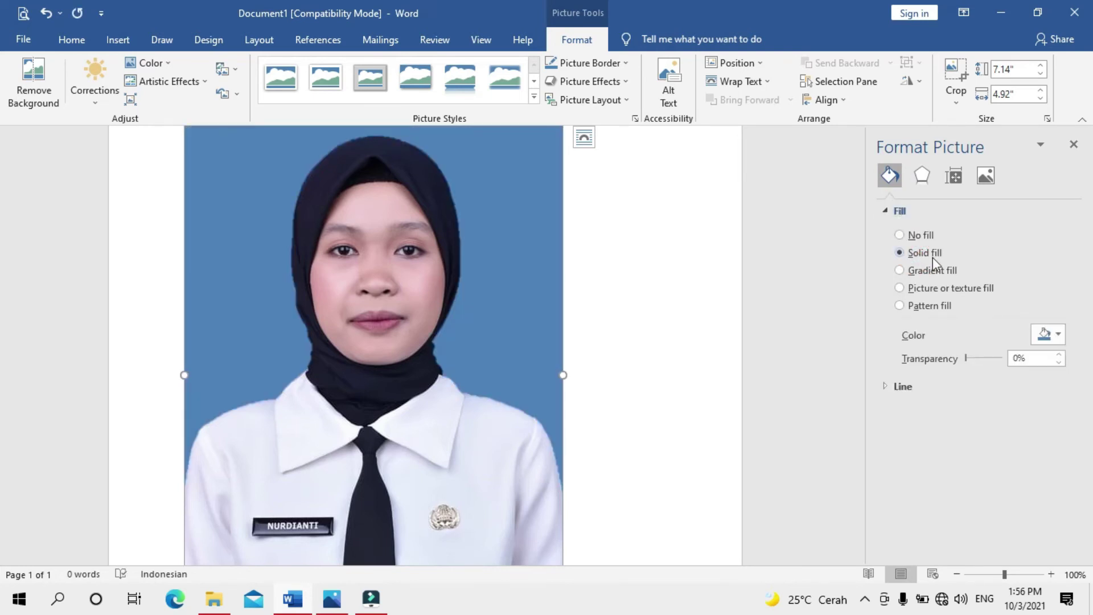
{"action": "left_click", "coordinate": [1051, 343]}
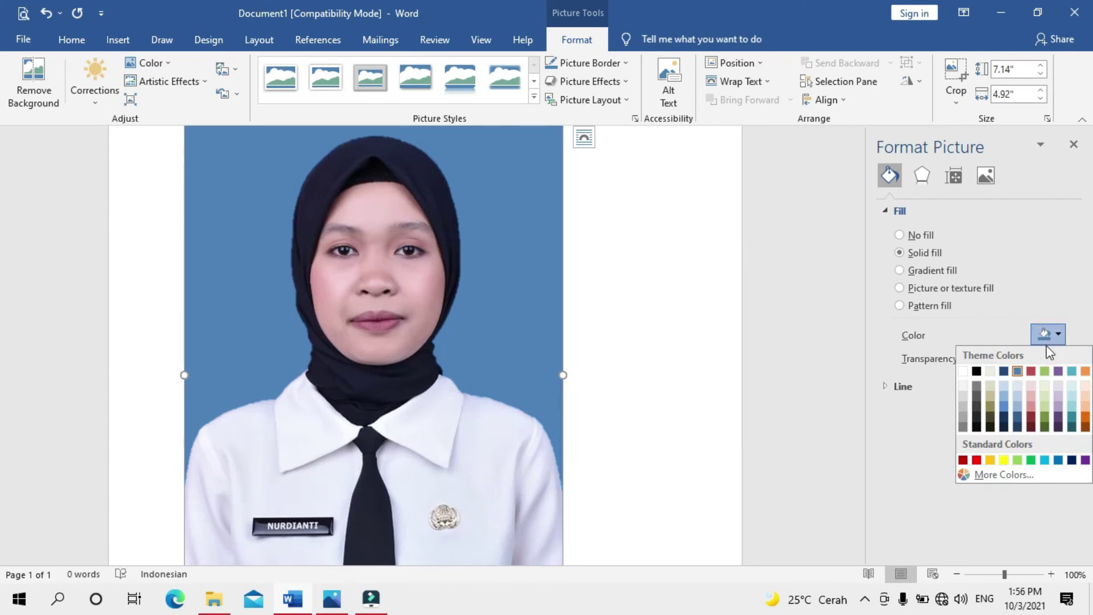
{"action": "left_click", "coordinate": [1002, 460]}
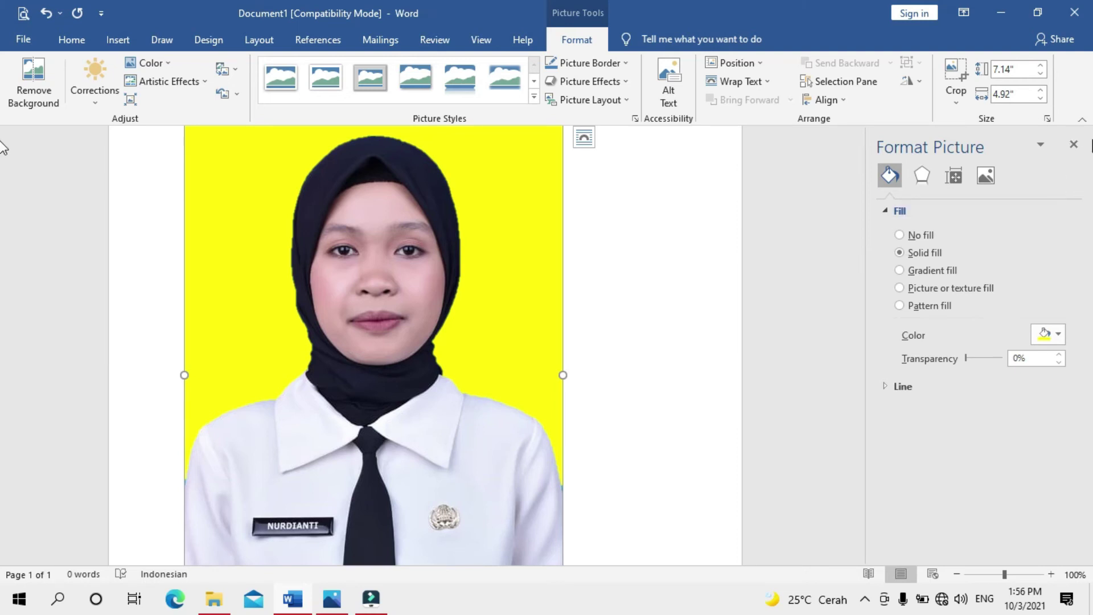
{"action": "left_click", "coordinate": [1074, 145]}
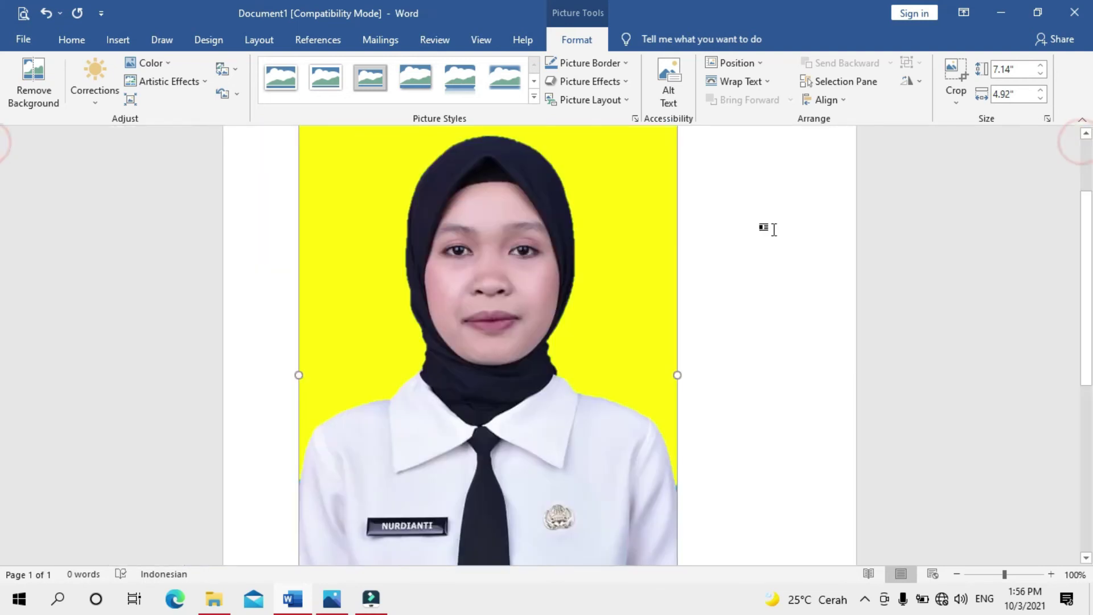
{"action": "left_click", "coordinate": [766, 234]}
{"action": "scroll", "coordinate": [677, 293], "scroll_direction": "down", "scroll_amount": 3}
{"action": "scroll", "coordinate": [624, 286], "scroll_direction": "down", "scroll_amount": 3}
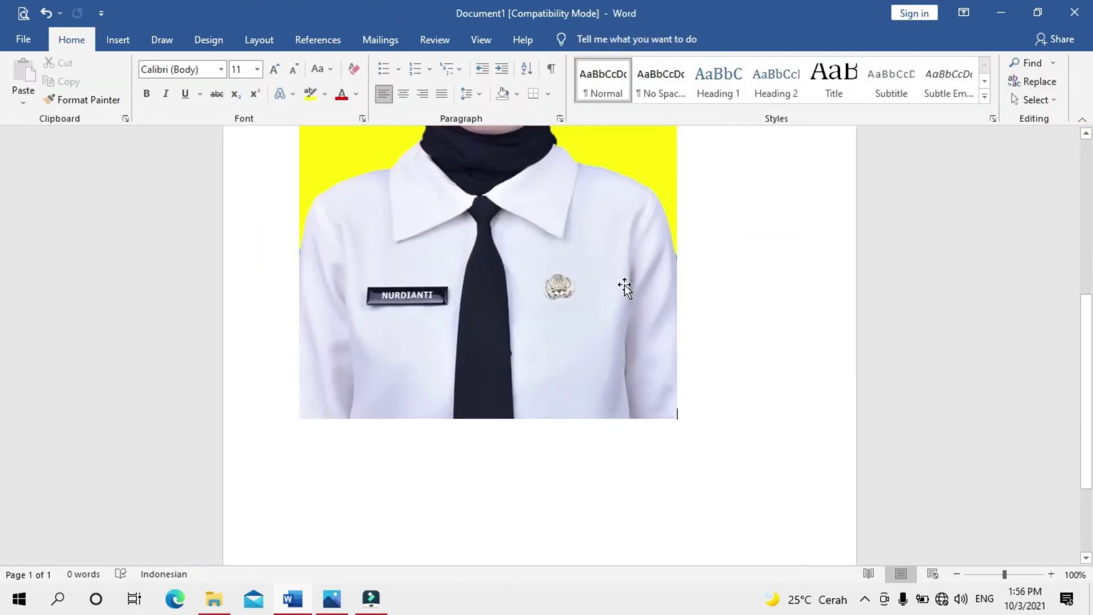
{"action": "scroll", "coordinate": [522, 264], "scroll_direction": "up", "scroll_amount": 4}
{"action": "scroll", "coordinate": [548, 267], "scroll_direction": "up", "scroll_amount": 2}
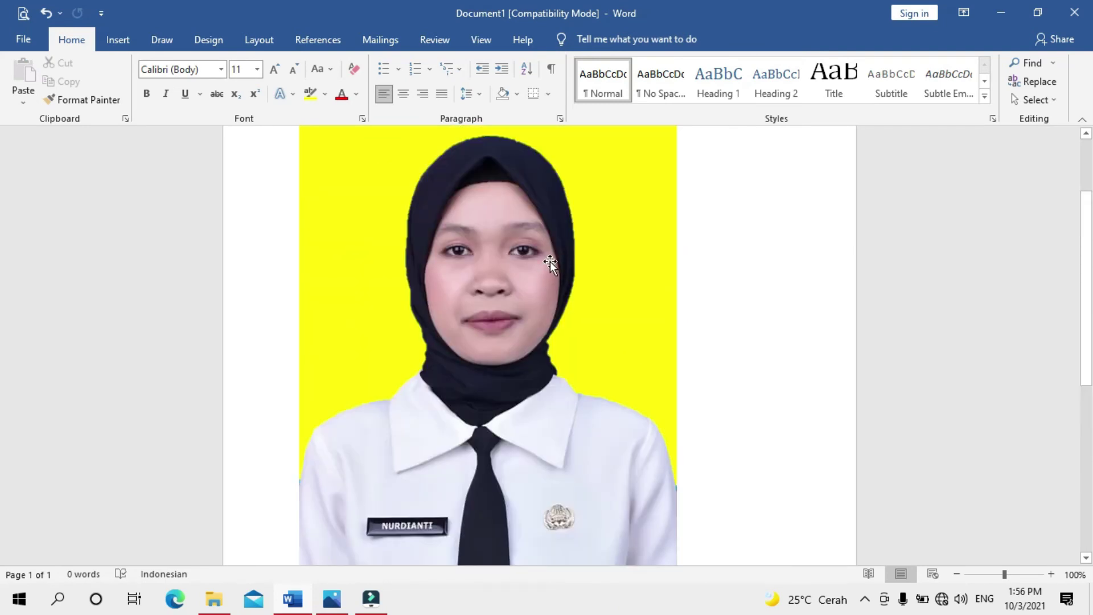
{"action": "scroll", "coordinate": [541, 248], "scroll_direction": "up", "scroll_amount": 1}
Step: Save the picture as a JPEG File Interchange Format image named 'ok' in Pictures
{"action": "right_click", "coordinate": [520, 215]}
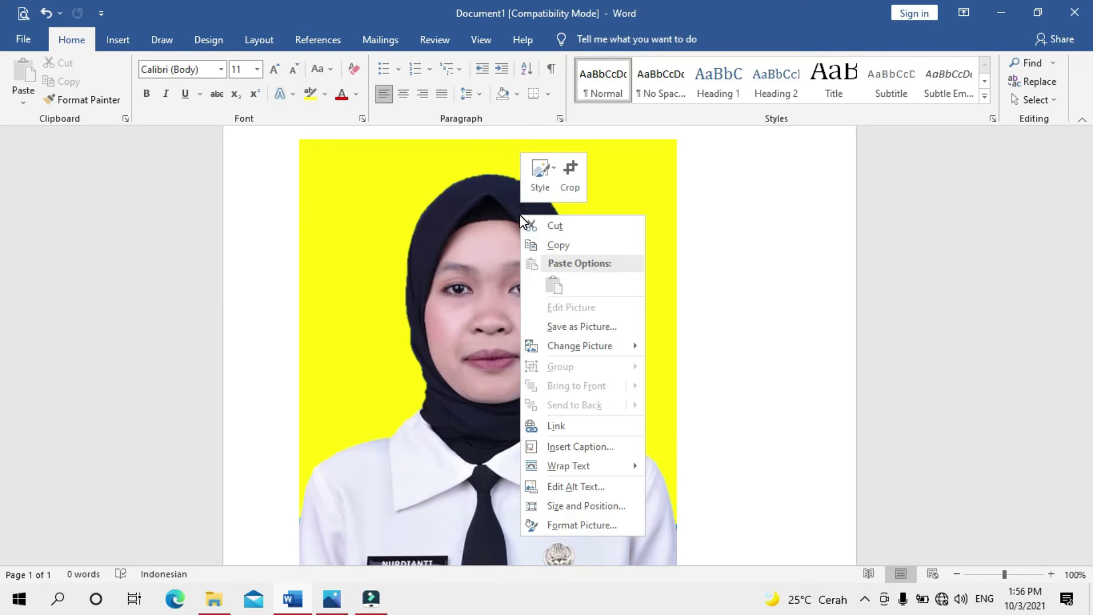
{"action": "left_click", "coordinate": [543, 326]}
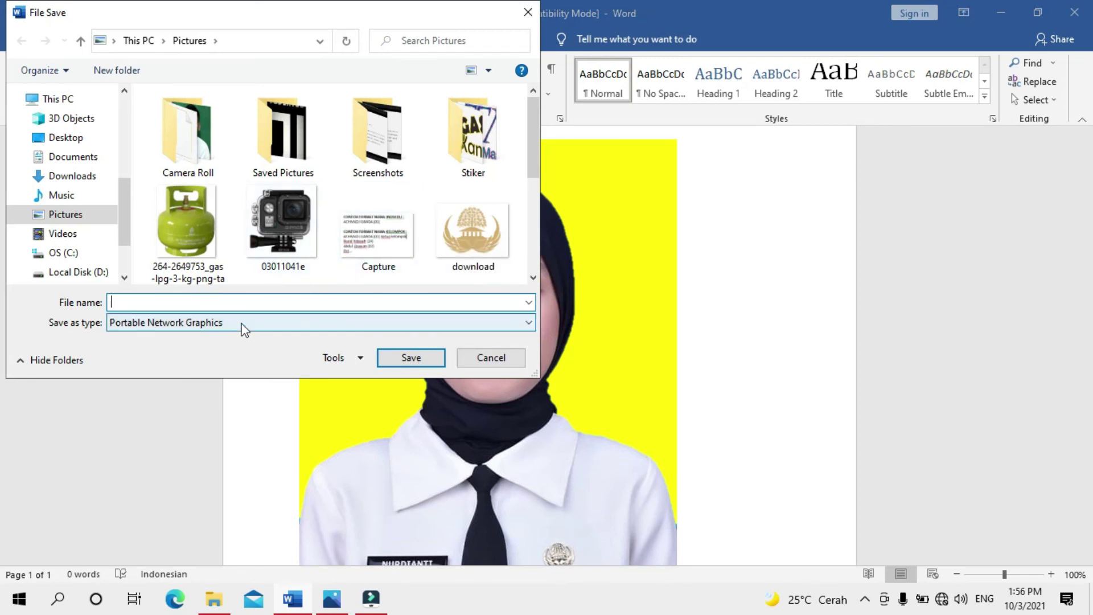
{"action": "left_click", "coordinate": [142, 331]}
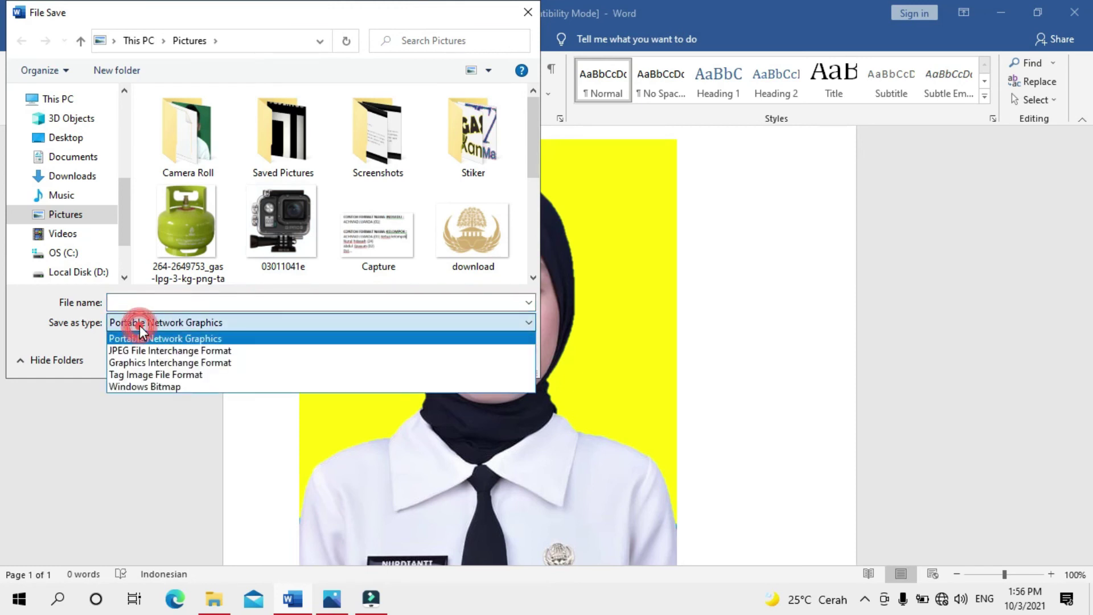
{"action": "left_click", "coordinate": [163, 350]}
{"action": "left_click", "coordinate": [153, 305]}
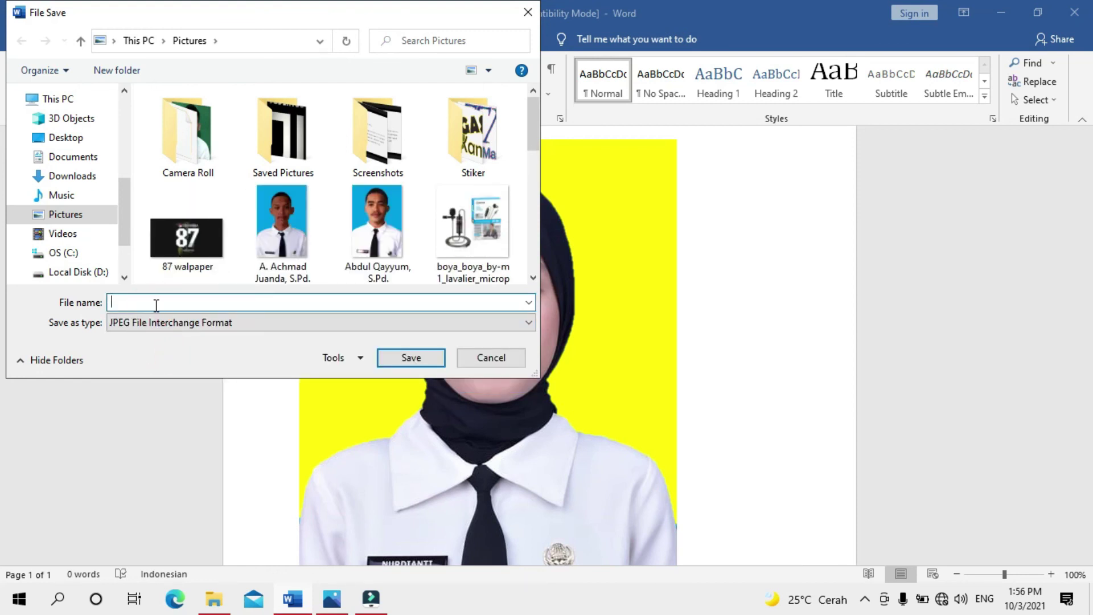
{"action": "type", "text": "ok"}
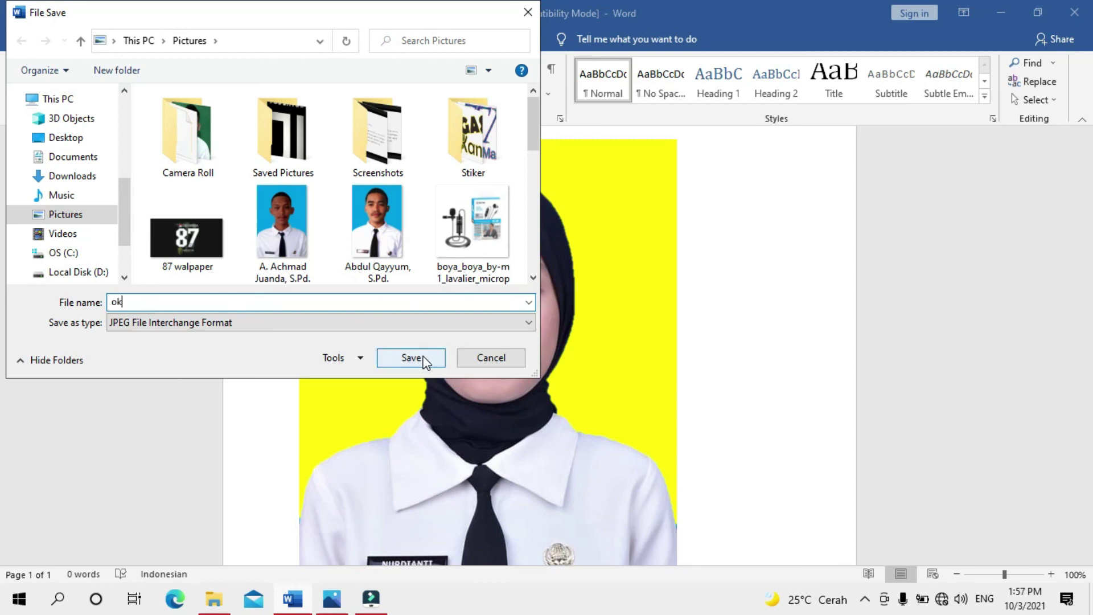
{"action": "left_click", "coordinate": [423, 358]}
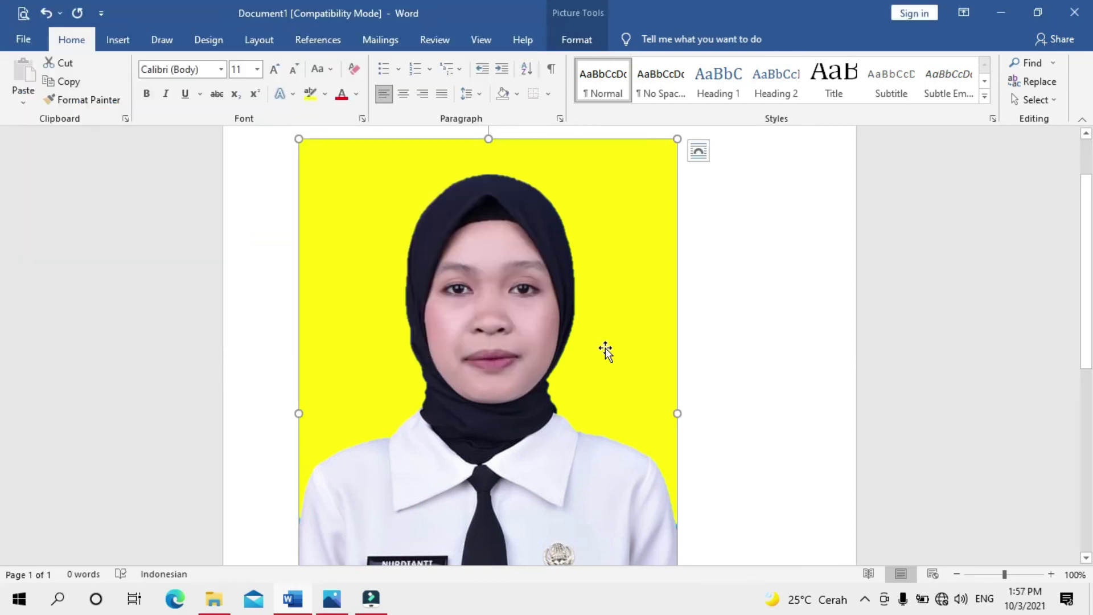
{"action": "left_click", "coordinate": [737, 333]}
{"action": "scroll", "coordinate": [555, 352], "scroll_direction": "down", "scroll_amount": 2}
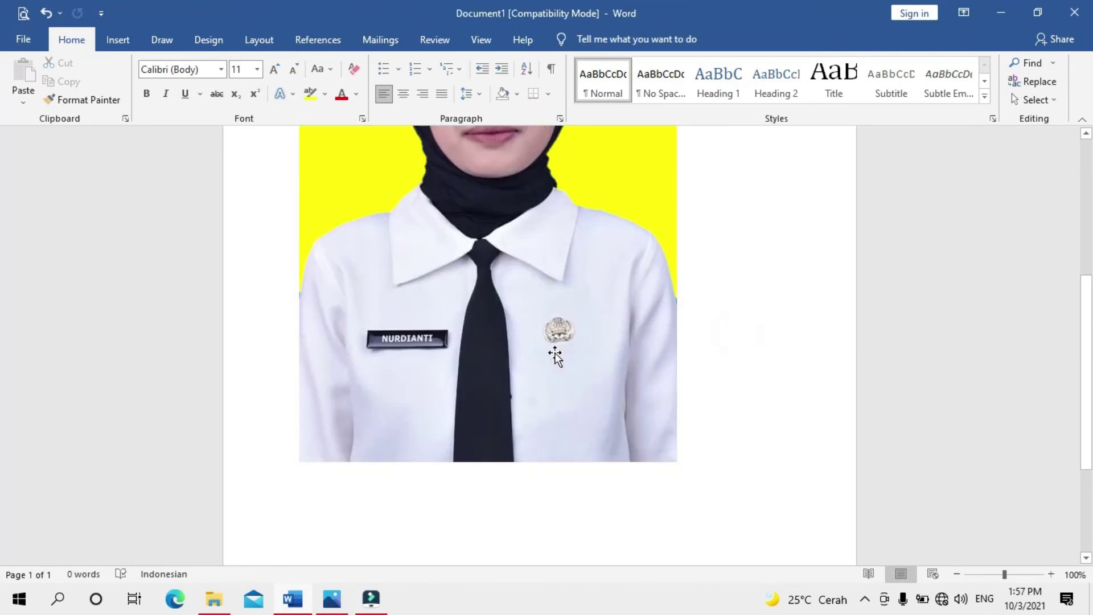
{"action": "scroll", "coordinate": [556, 353], "scroll_direction": "up", "scroll_amount": 6}
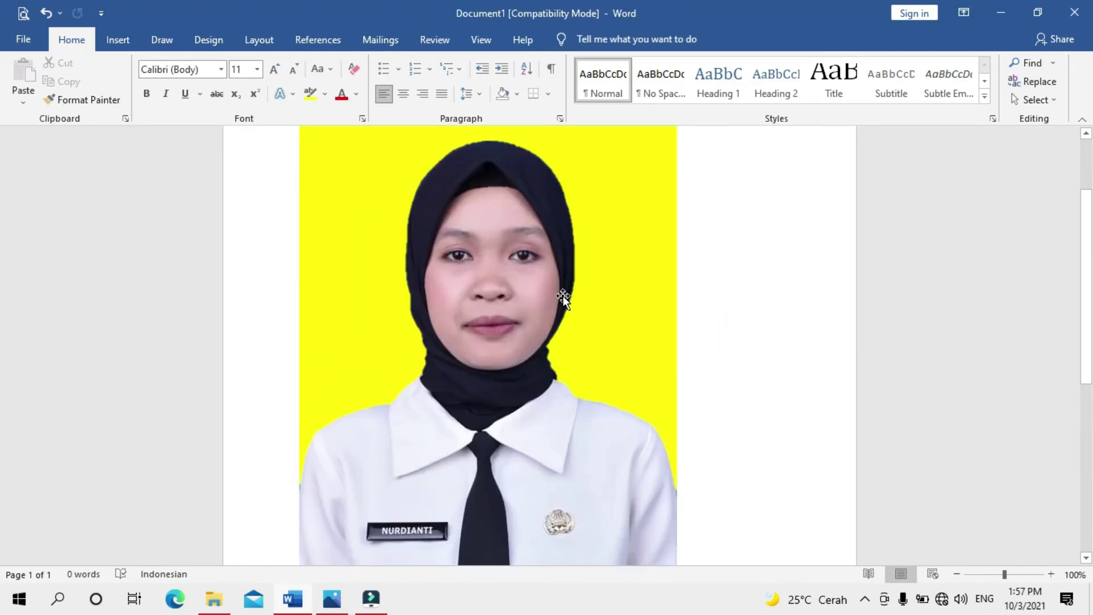
{"action": "scroll", "coordinate": [564, 295], "scroll_direction": "up", "scroll_amount": 2}
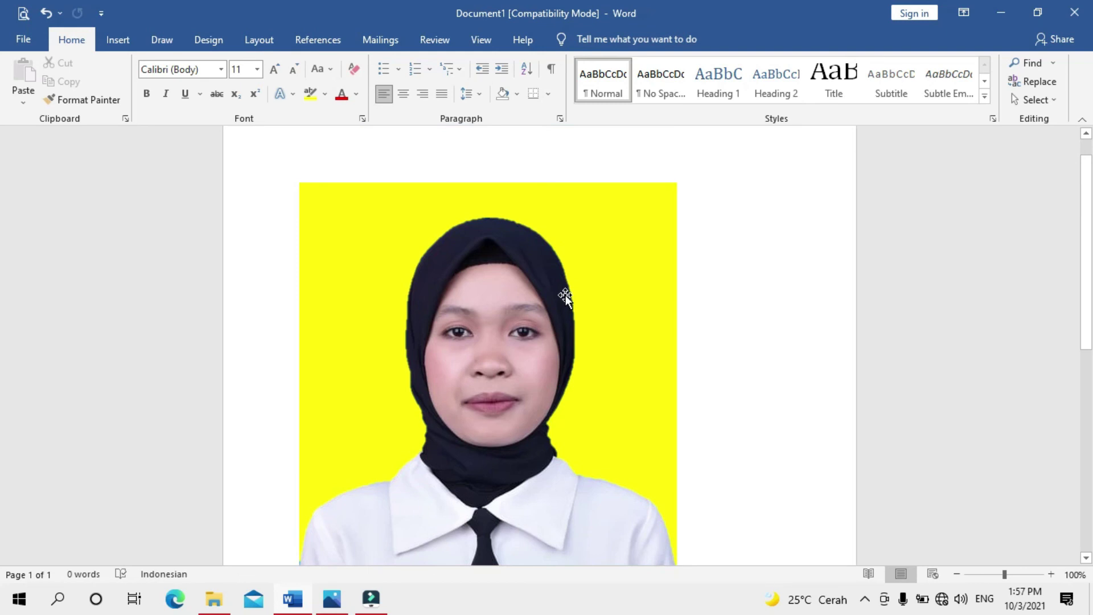